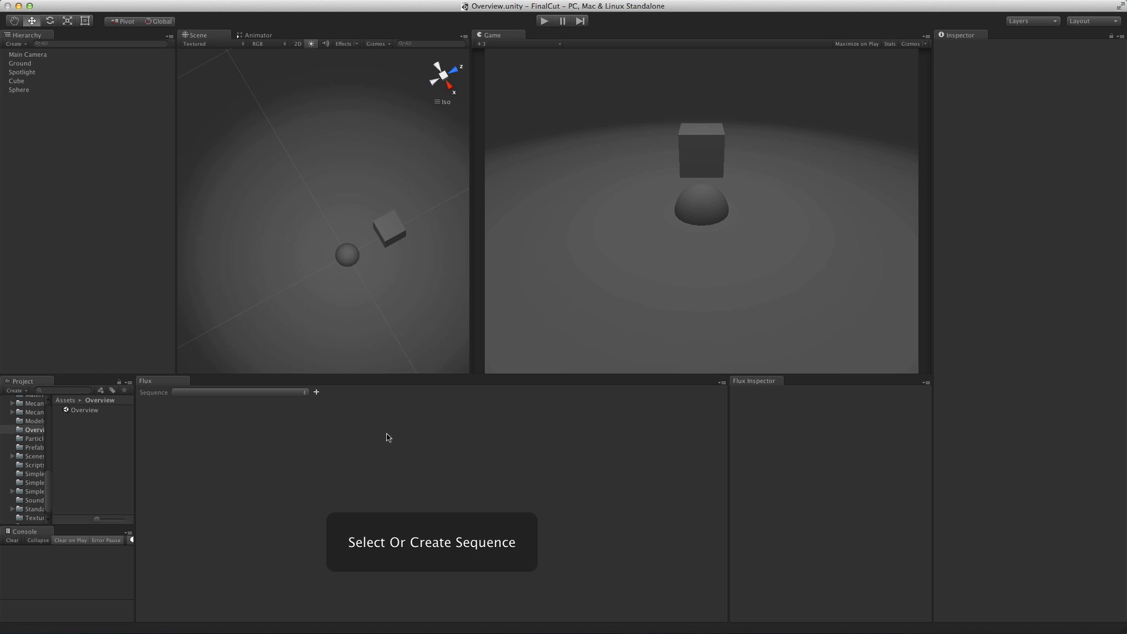
- Create a new Flux sequence and set its length to 120 frames
click(317, 393)
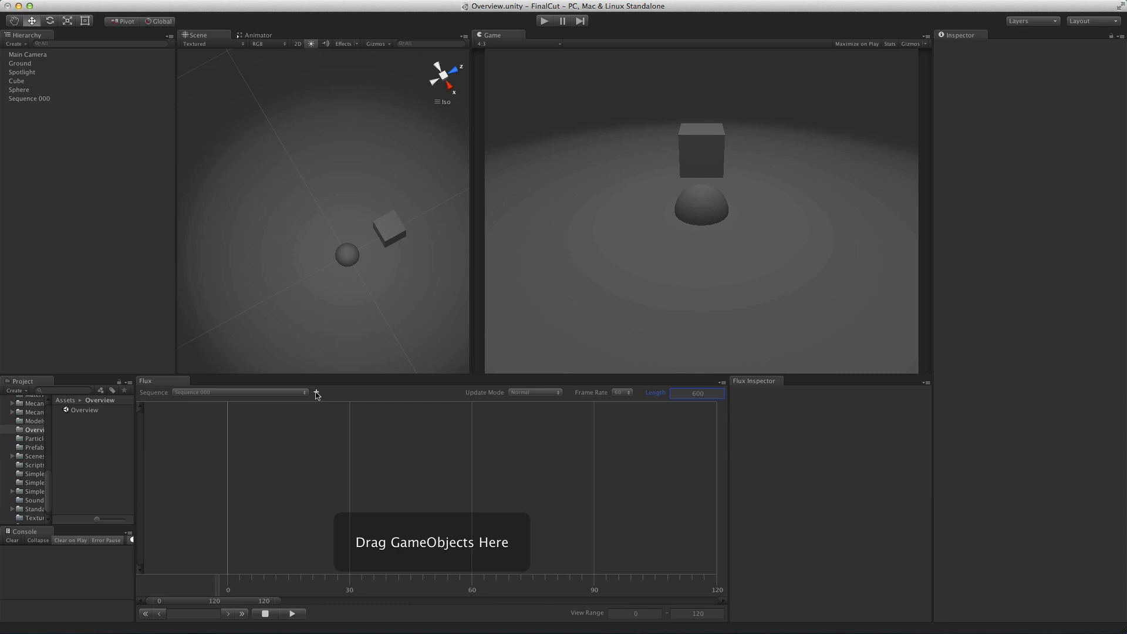
double_click(697, 393)
text(120)
key(Return)
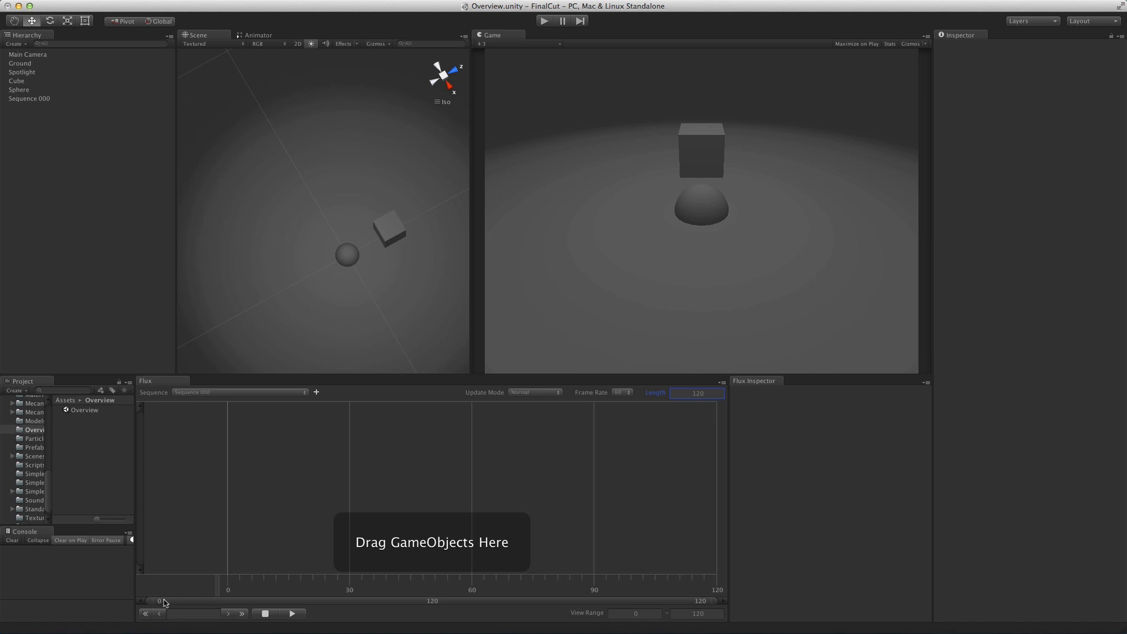
- Add the Cube to the sequence as a timeline and give it a Game Object set-active event track
drag(24, 81, 202, 434)
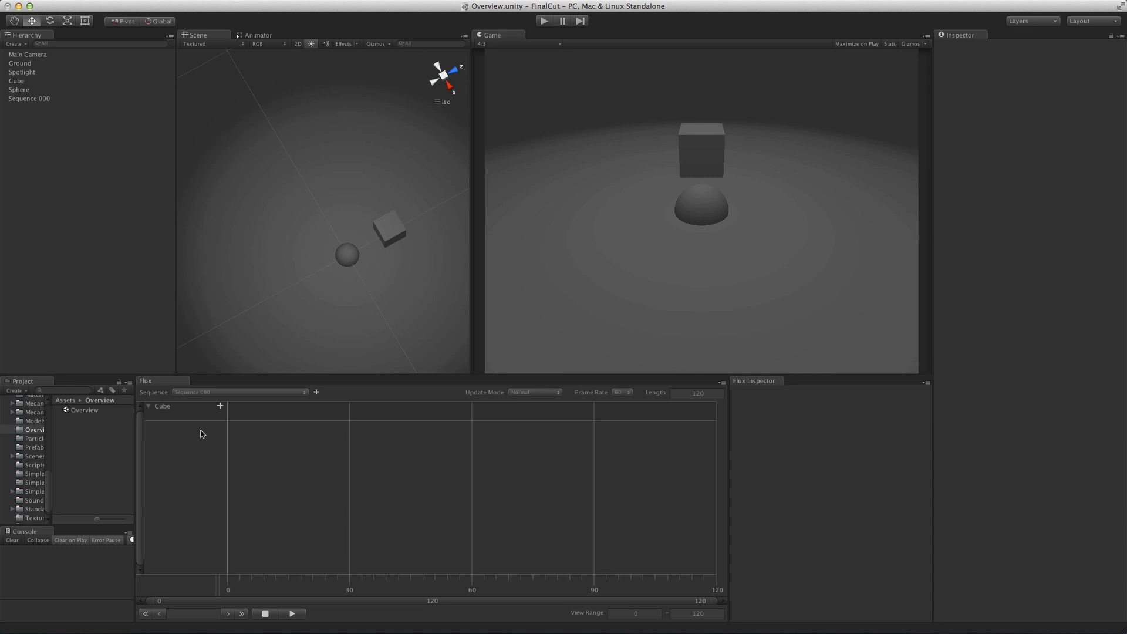
click(220, 405)
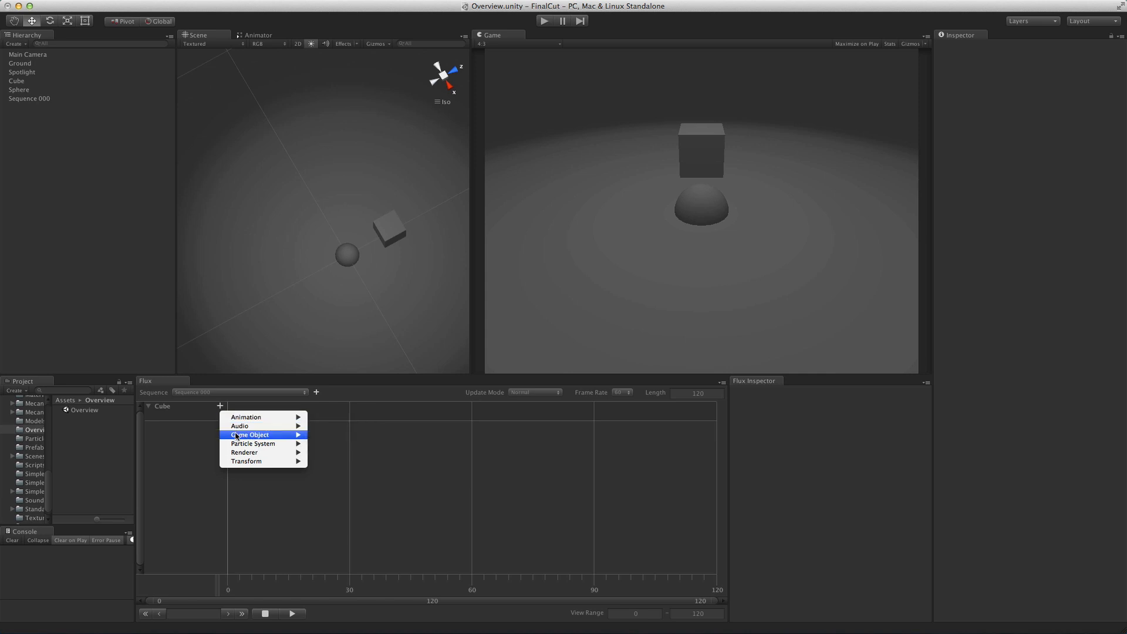
mouse_move(262, 434)
click(333, 444)
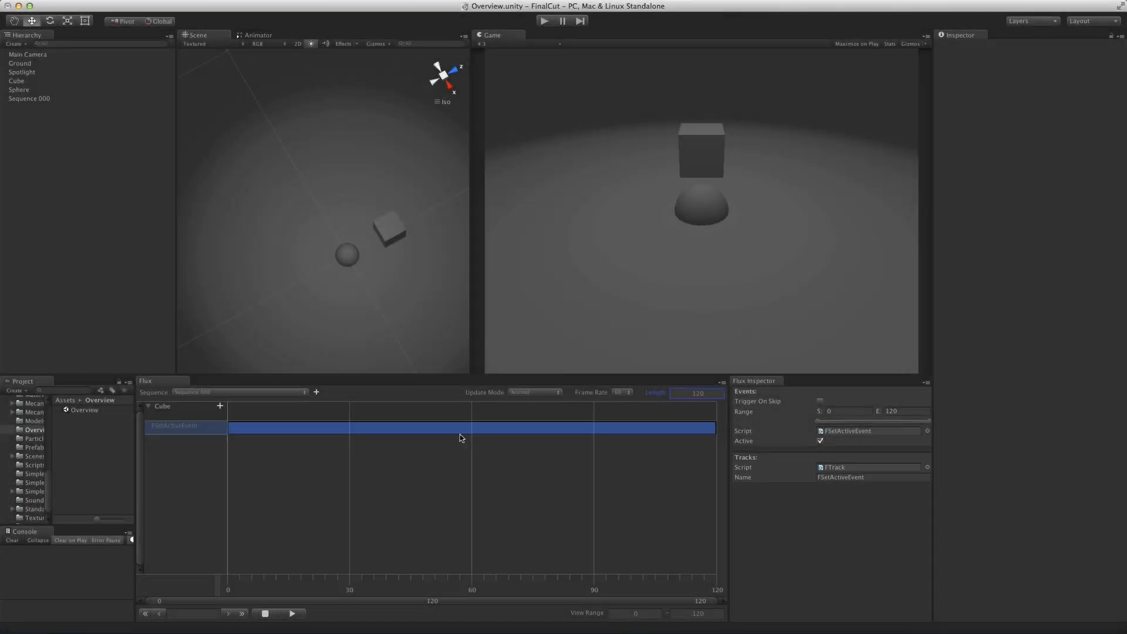
- Turn off Active on the Cube's event and set the end of its range to frame 60
click(821, 441)
click(894, 411)
text(60)
key(Return)
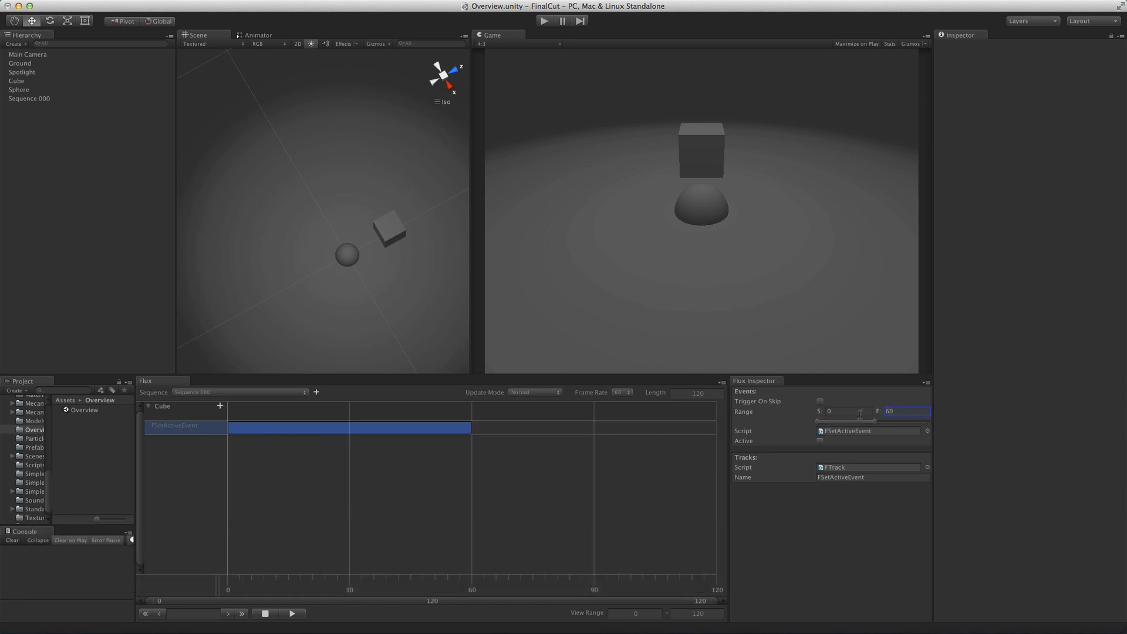
- Shorten the event and shift it along the track to span frames 35 to 67
mouse_move(857, 421)
mouse_down()
mouse_move(904, 421)
mouse_move(851, 423)
mouse_up()
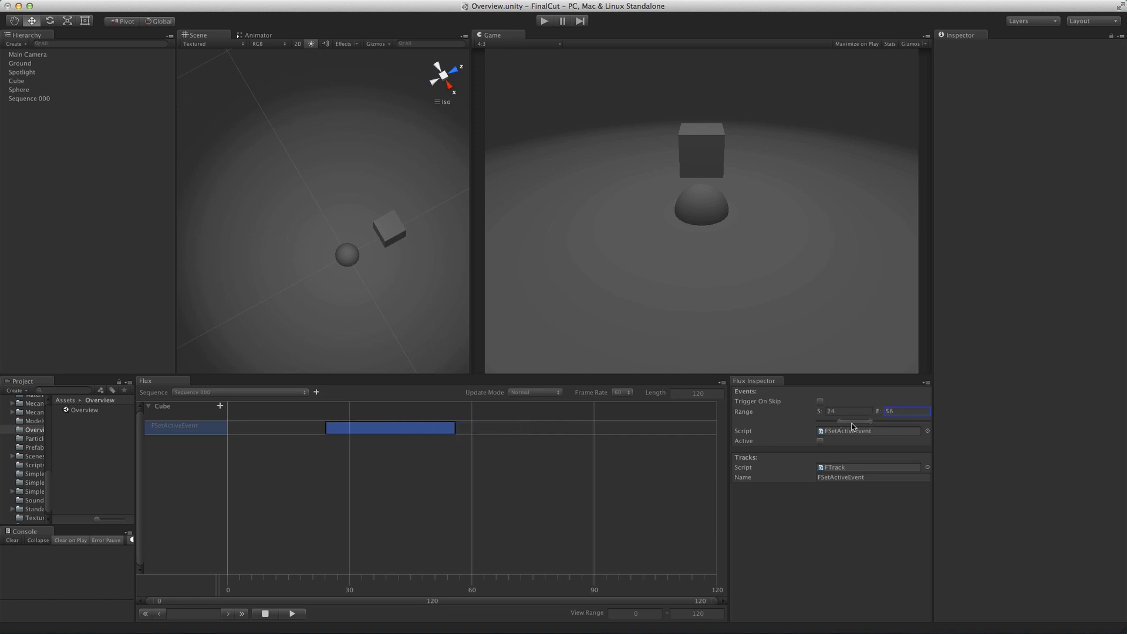
drag(351, 429, 396, 427)
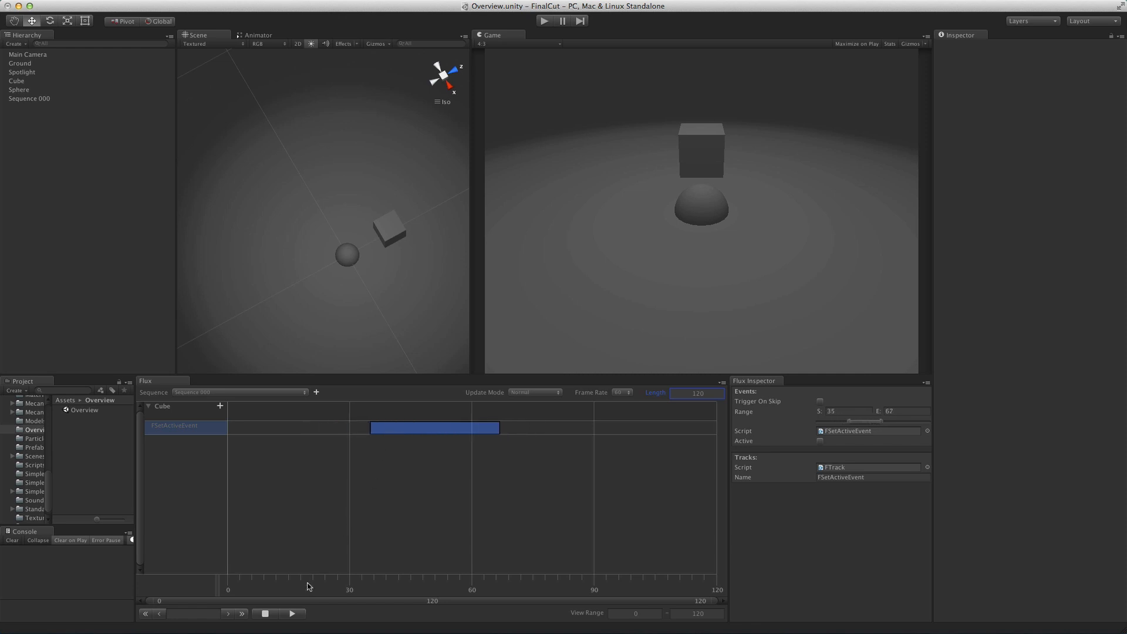
- Scrub and step through the frames around the event's start, and check the sequence's last and first frames
drag(308, 586, 361, 590)
click(228, 613)
click(228, 613)
click(227, 614)
click(228, 614)
click(228, 613)
click(227, 613)
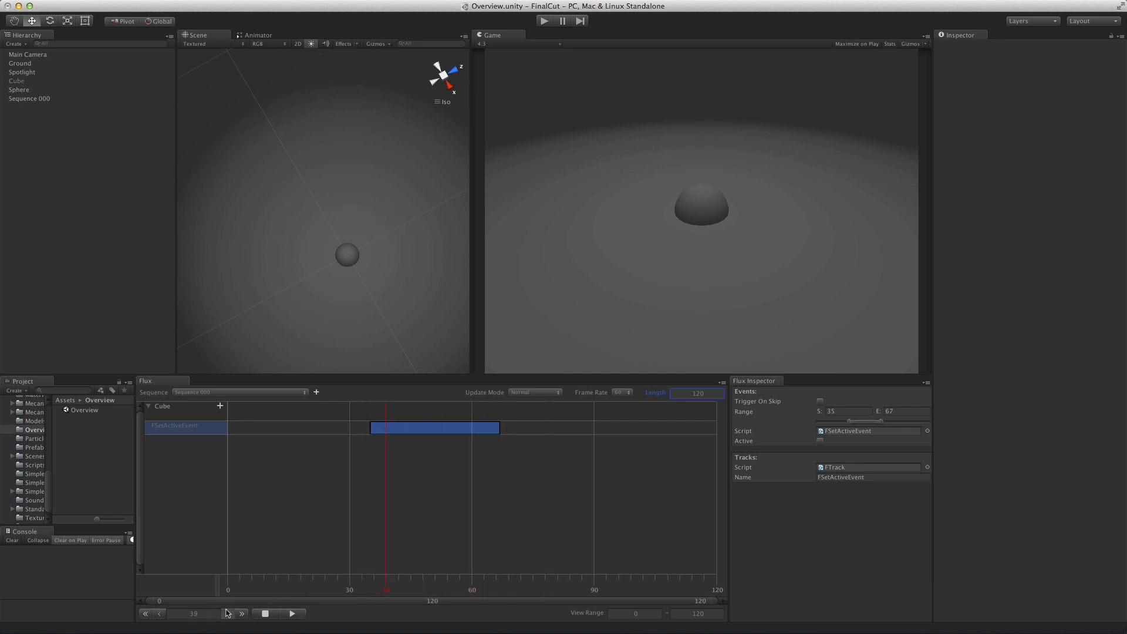
click(227, 613)
click(228, 614)
click(242, 613)
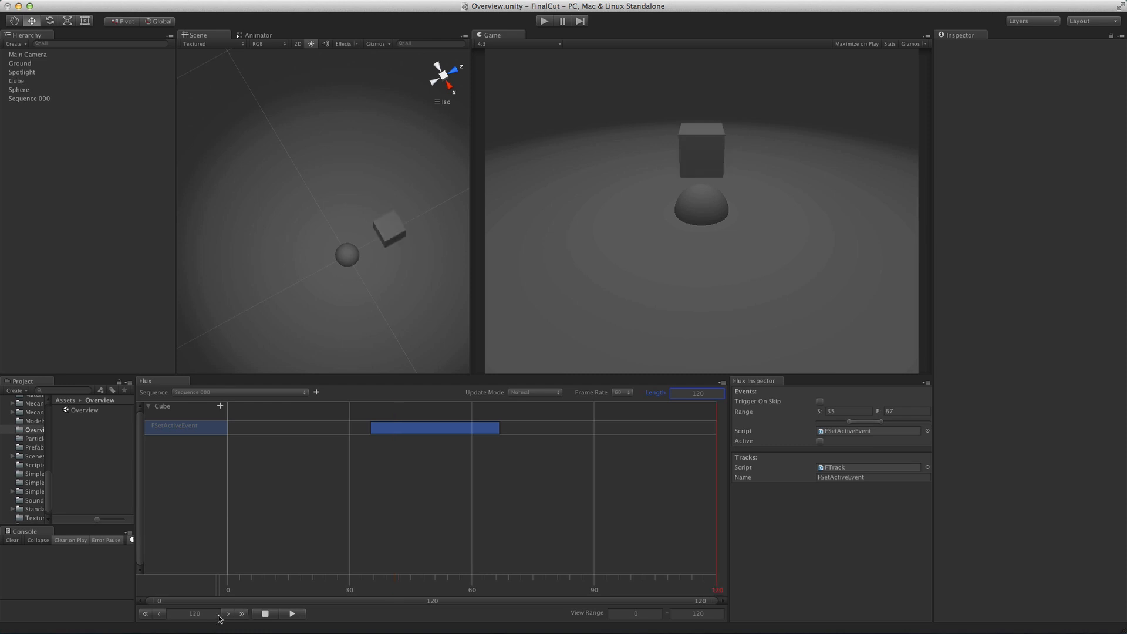
click(146, 614)
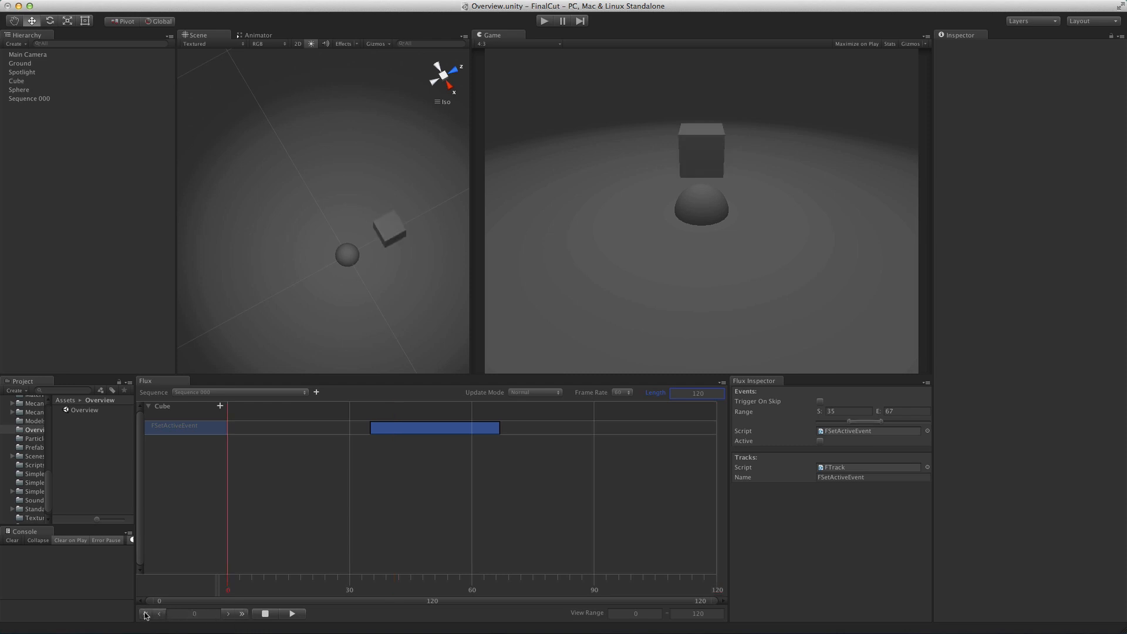
- Preview the sequence's playback with the view range narrowed to frames 25 to 70 and with the full range restored
click(293, 613)
click(294, 615)
drag(717, 602, 492, 602)
drag(153, 600, 258, 591)
click(301, 614)
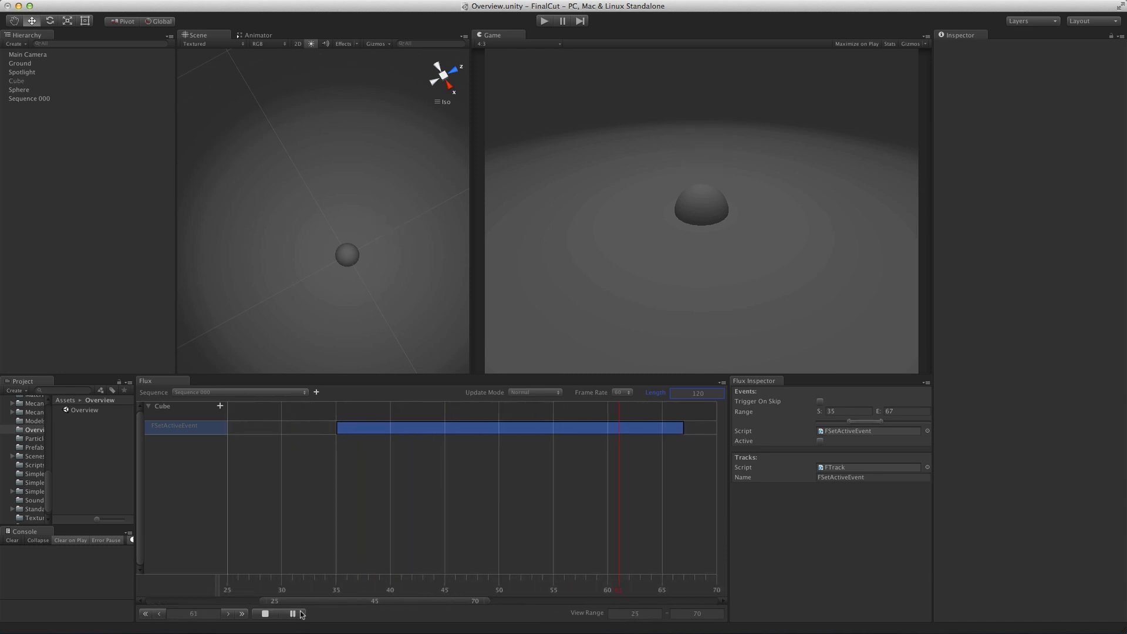
double_click(311, 601)
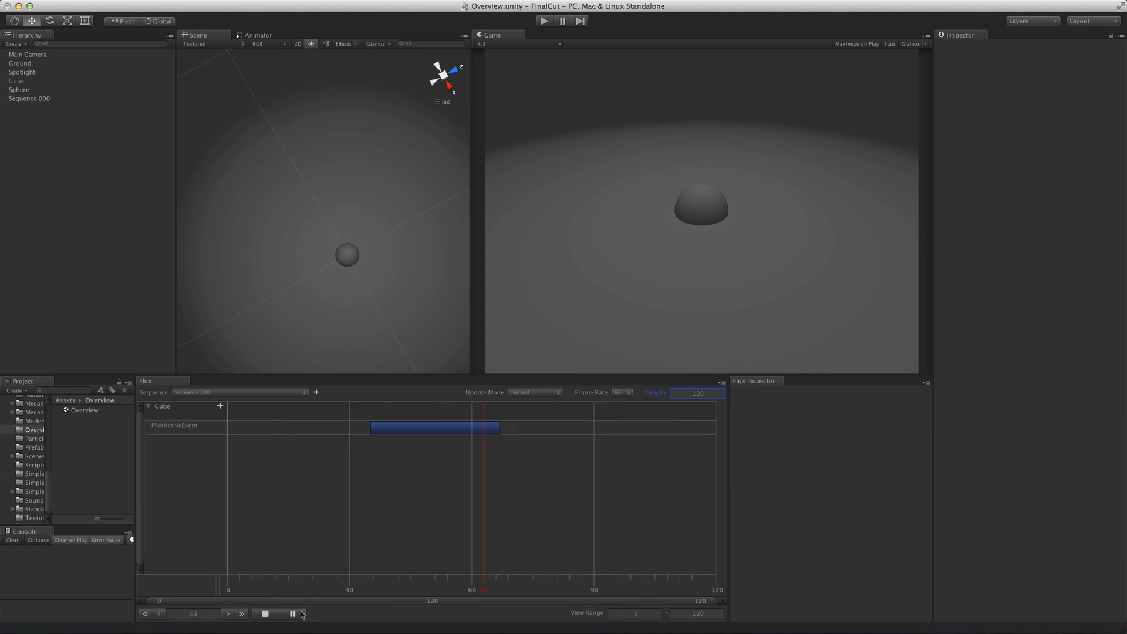
click(301, 612)
click(302, 614)
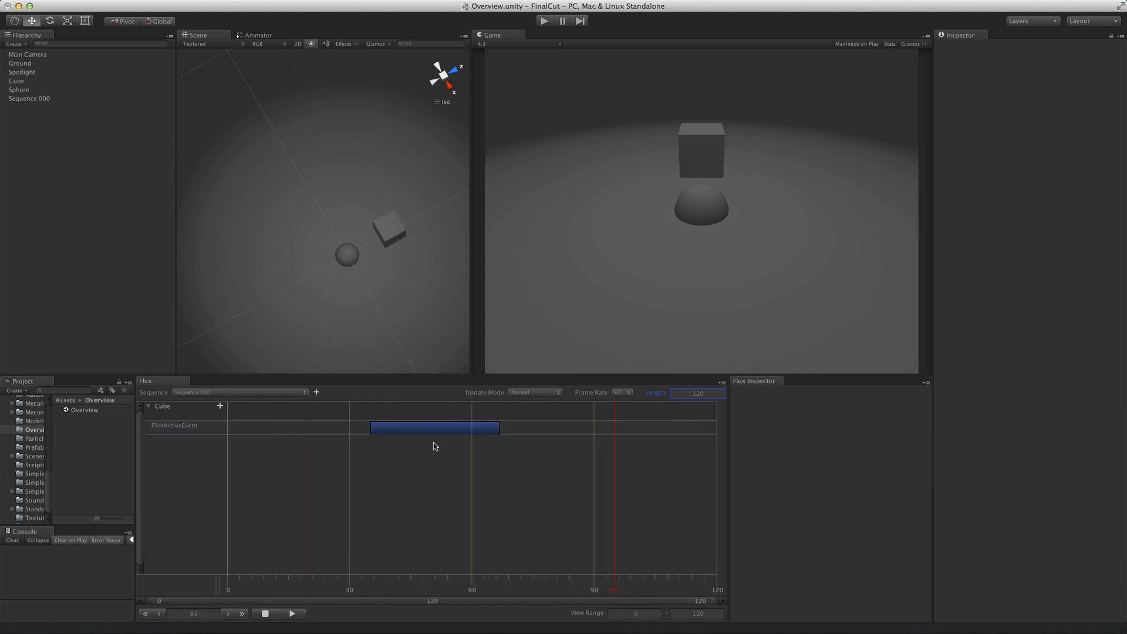
- Move the event to frames 12 to 44 and add a second event starting at frame 53
drag(434, 429, 340, 434)
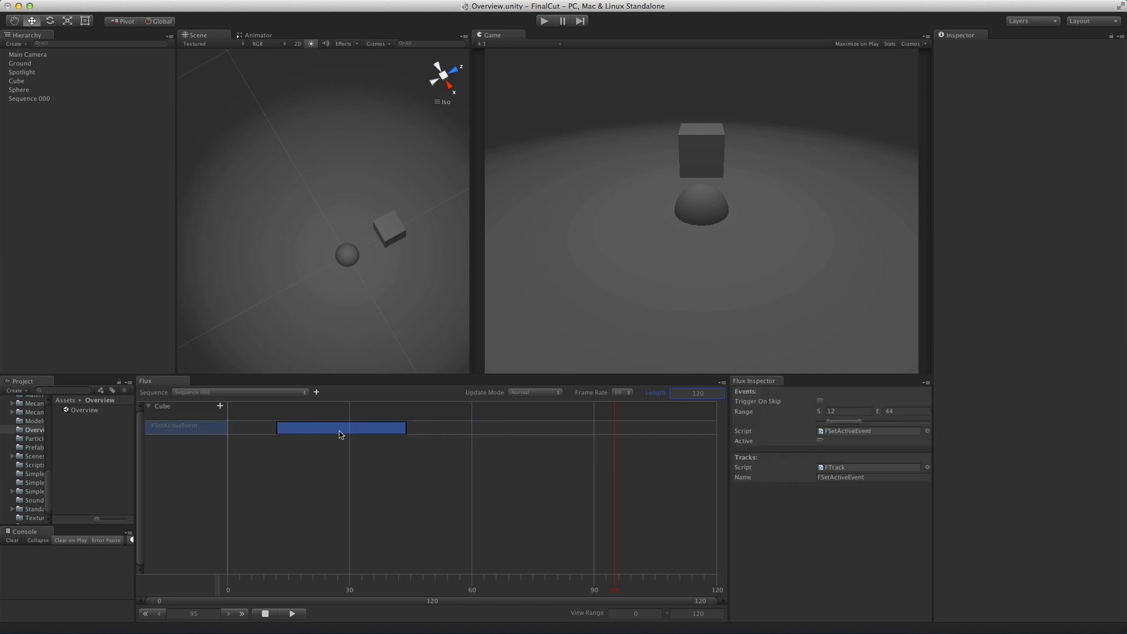
click(444, 584)
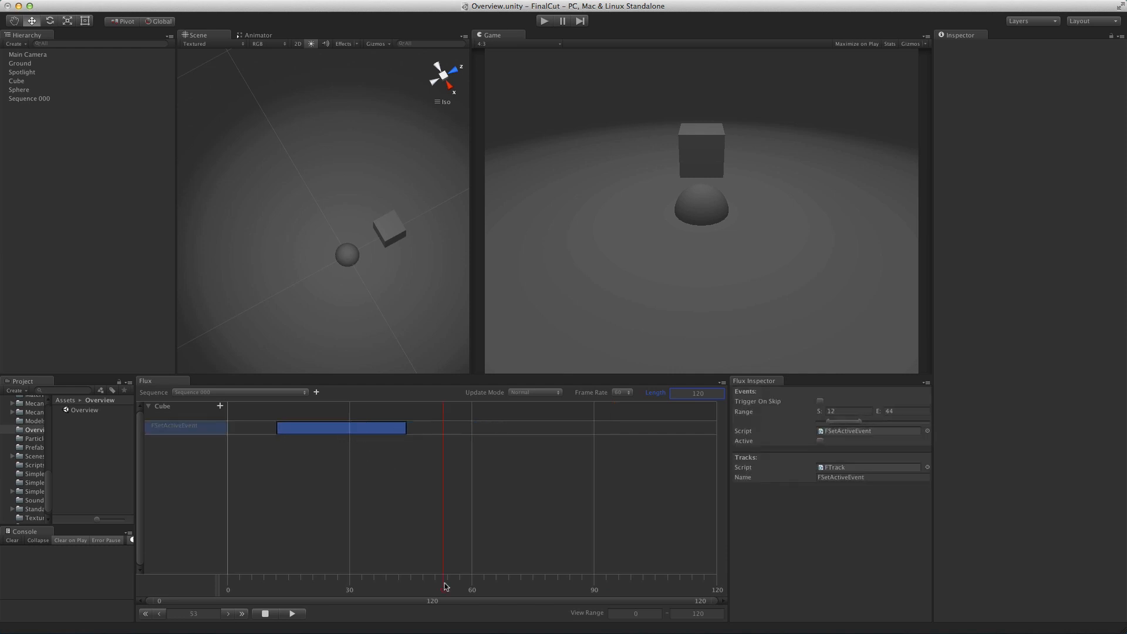
key(k)
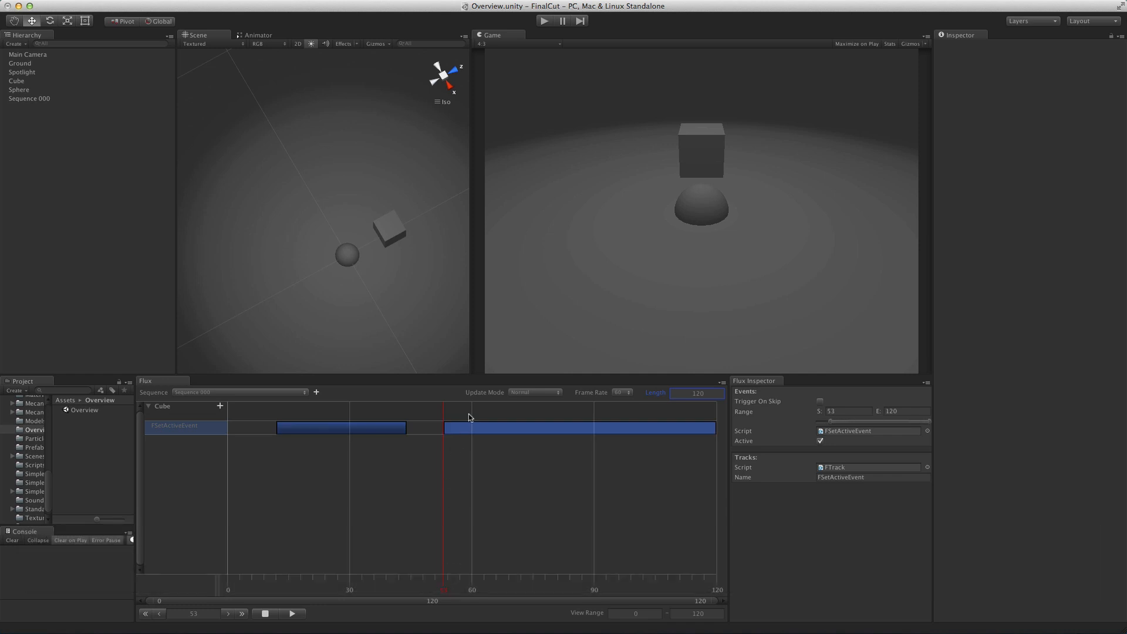
- Turn off Active for both events and retime them to about frames 5–30 and 46–88
click(378, 432)
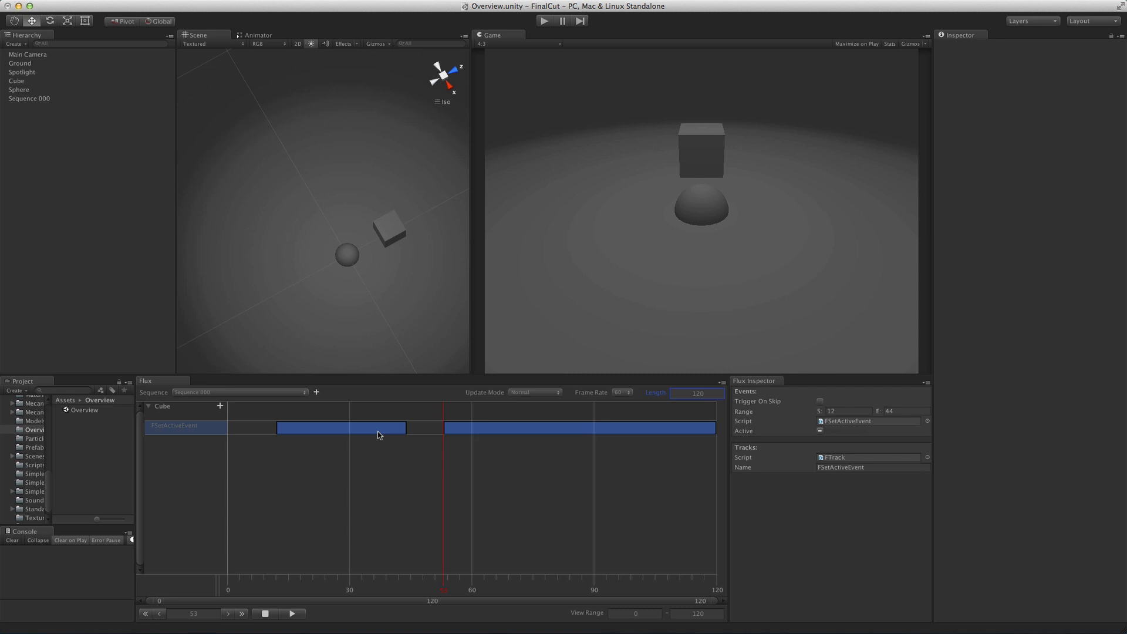
click(820, 432)
drag(690, 430, 587, 432)
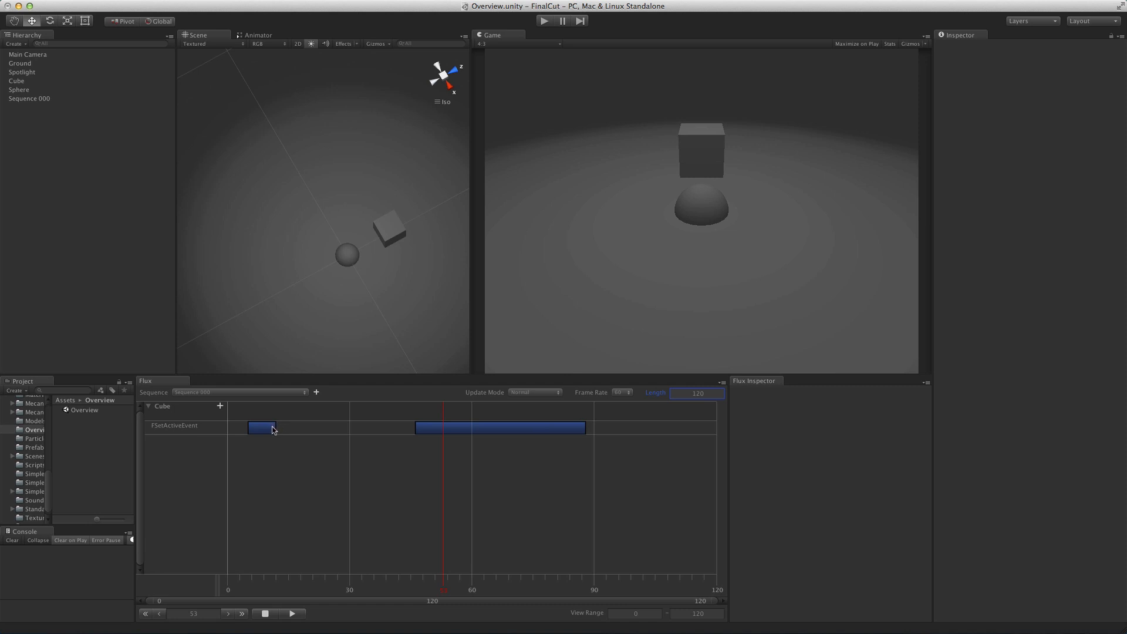
drag(276, 428, 348, 437)
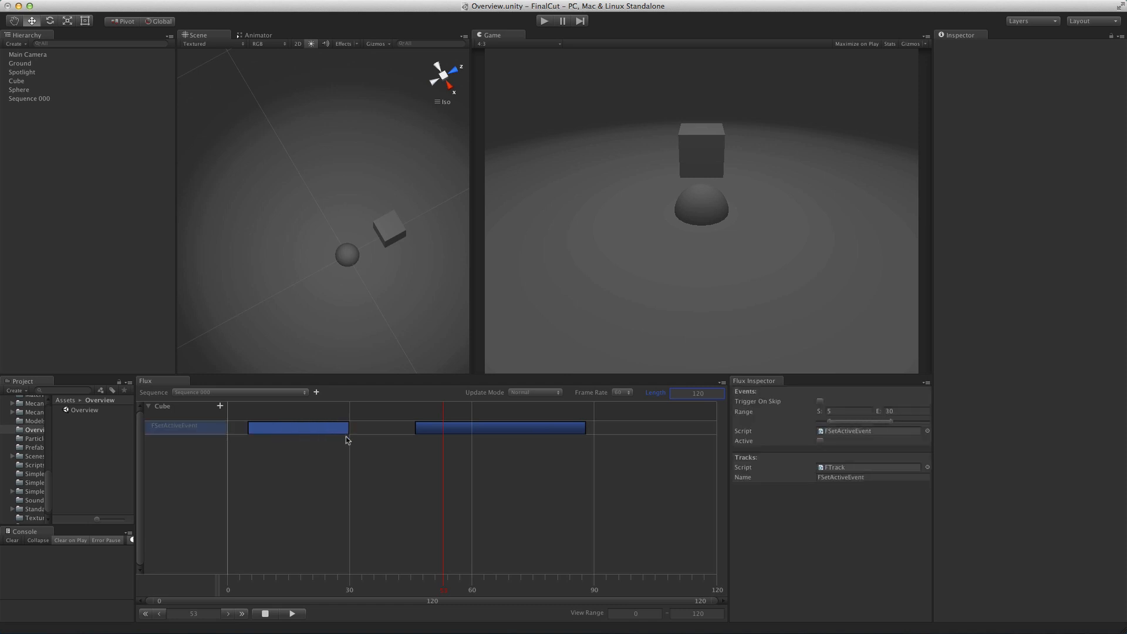
- Place the playhead at frame 4 and change the sequence's frame rate to 30, accepting the conversion
click(238, 585)
drag(238, 583, 241, 546)
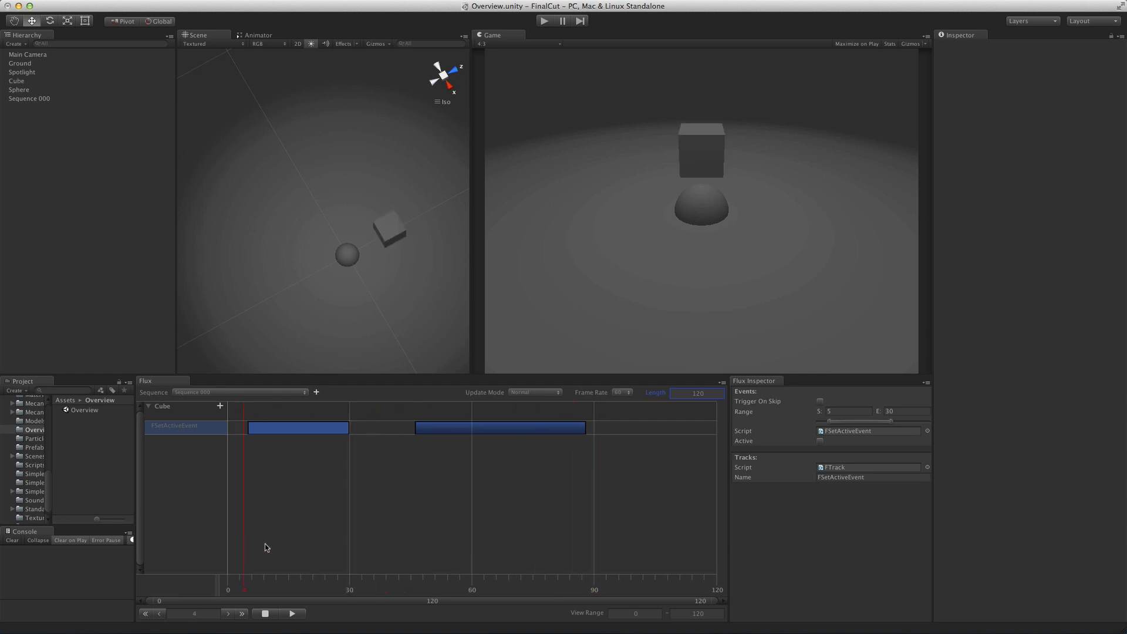
click(627, 393)
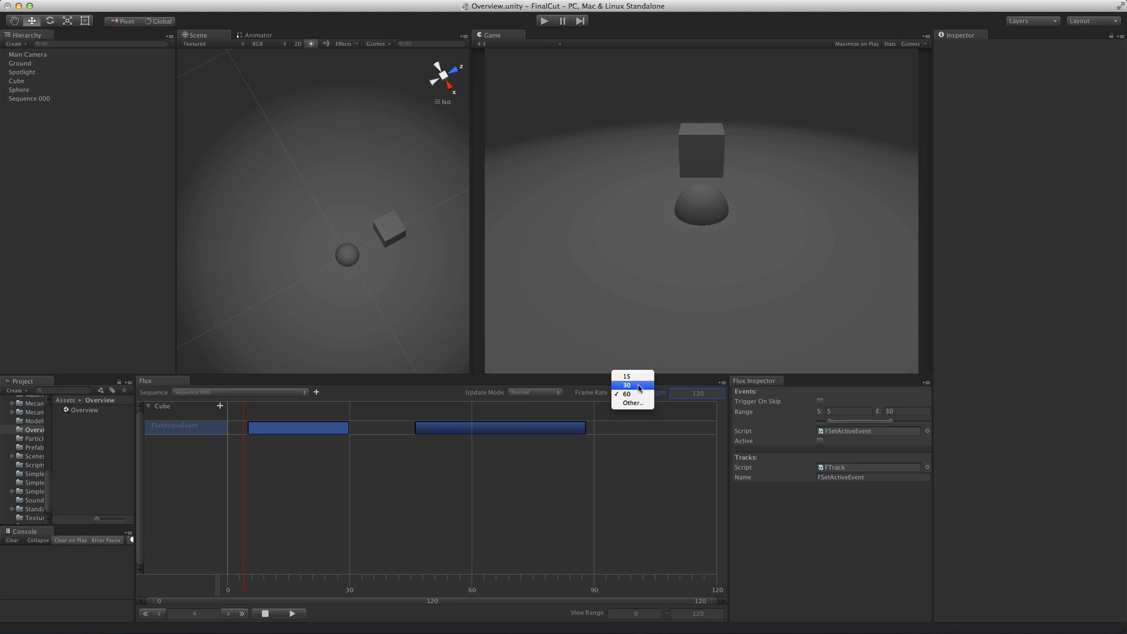
click(639, 386)
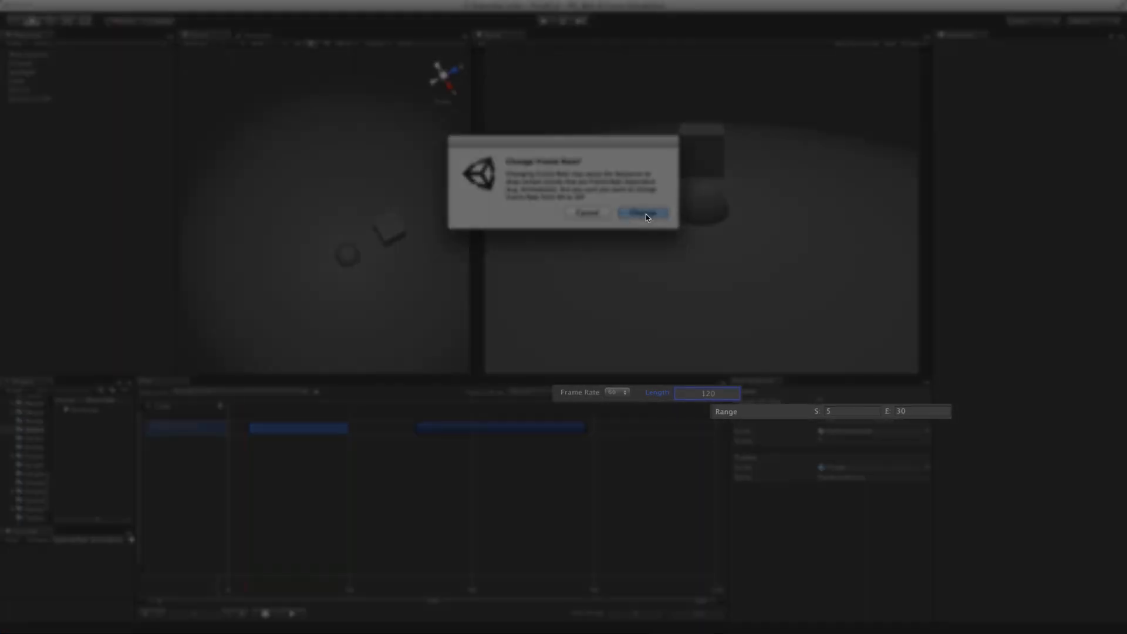
click(644, 214)
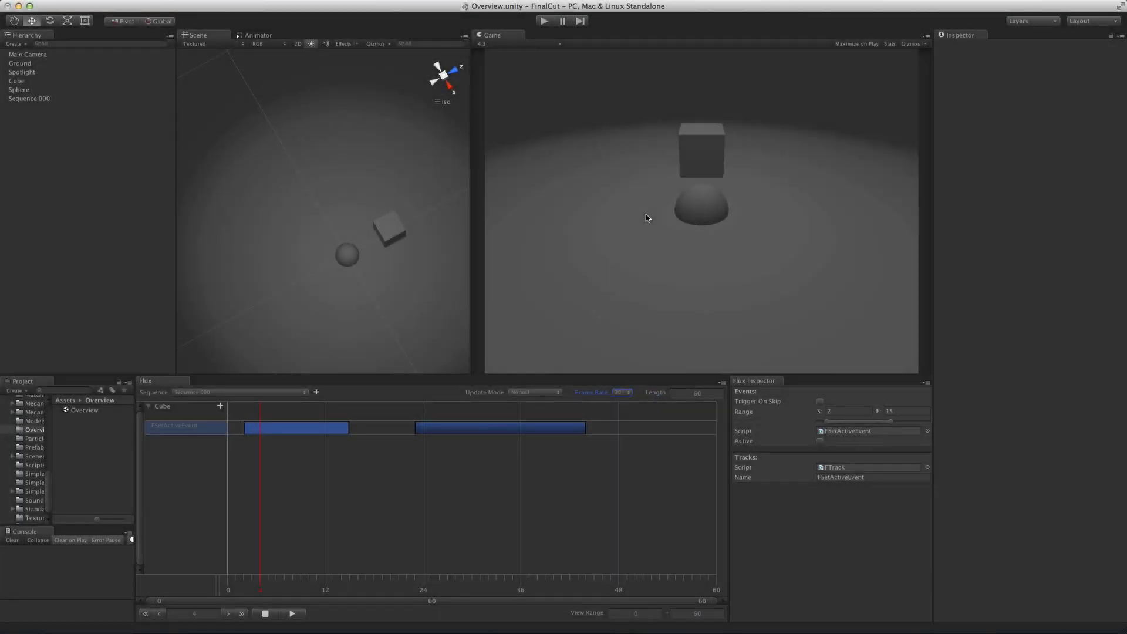
- Undo the frame rate change and the first event's last resize, and redo both changes
key(super+z)
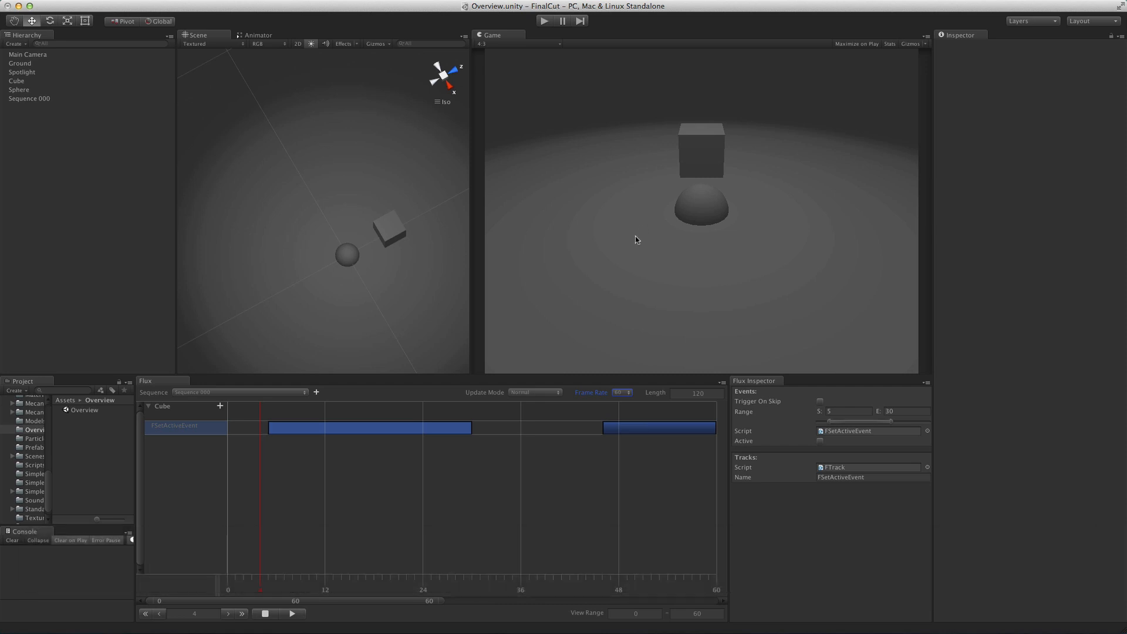
drag(467, 604, 726, 611)
key(super+z)
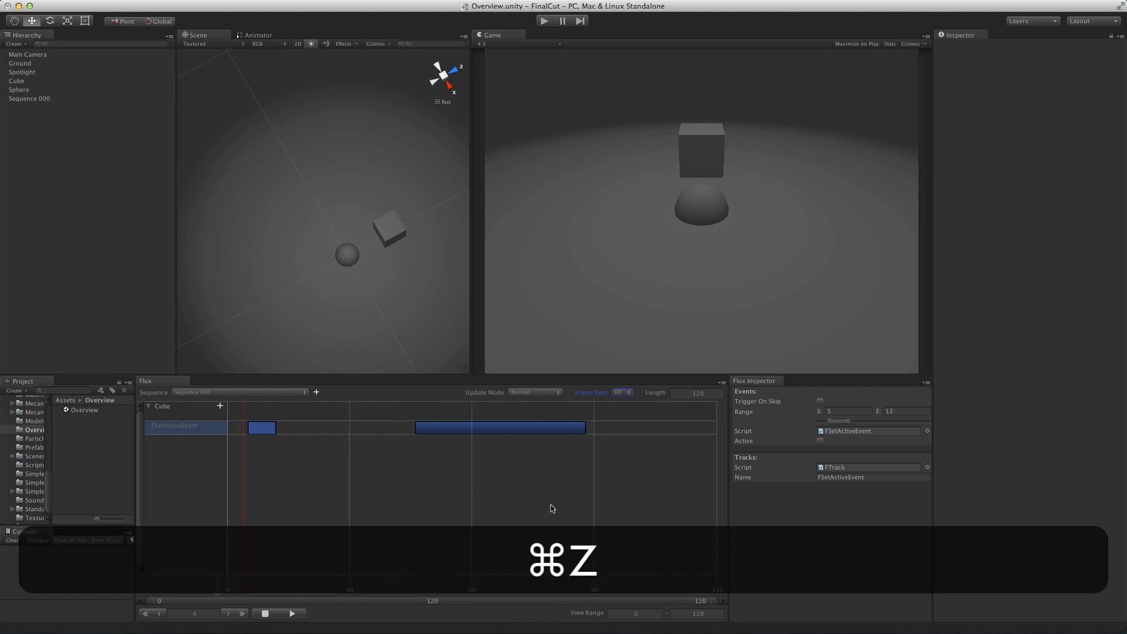
key(super+z)
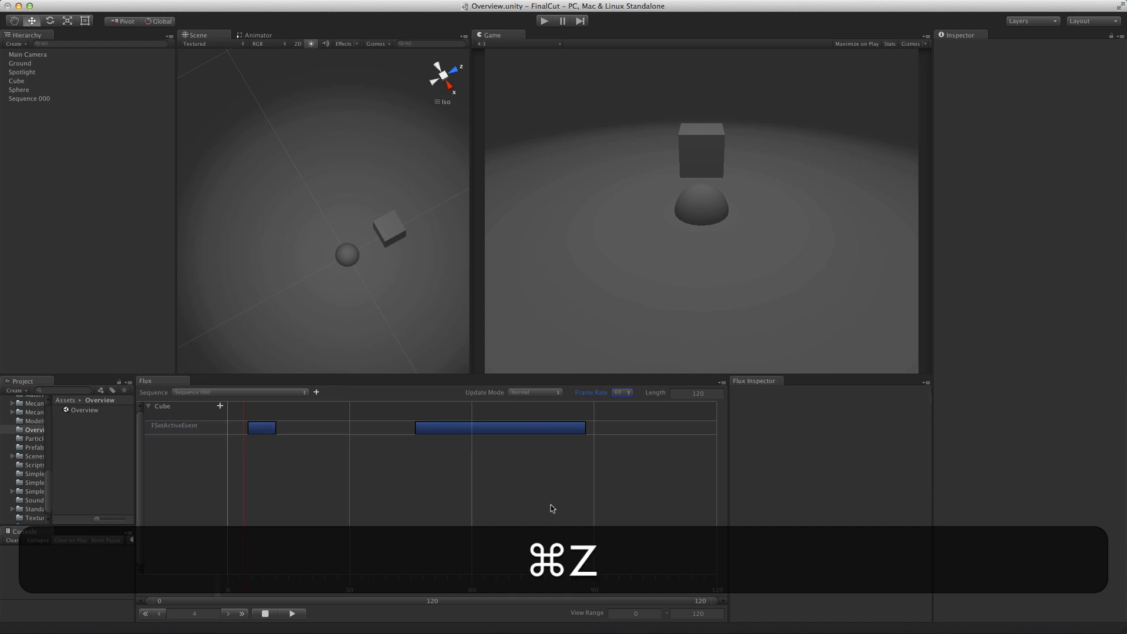
key(shift+super+z)
key(shift+super+z)
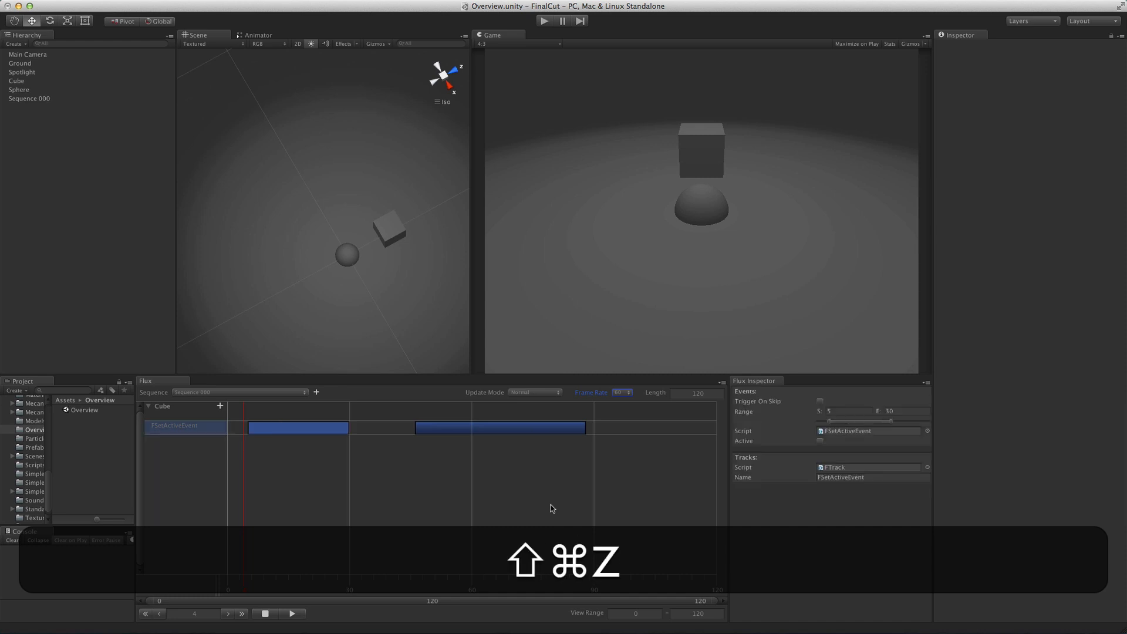
key(shift+super+z)
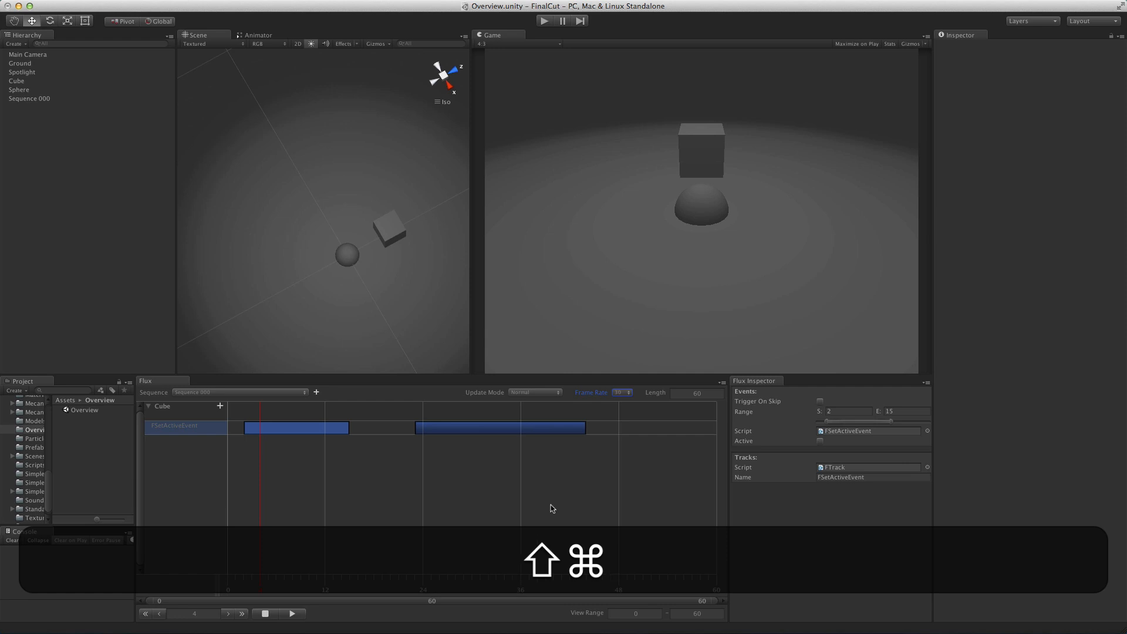
- Save the scene, scrub the playhead across the events to check the Cube's visibility, and stop the preview
key(super+s)
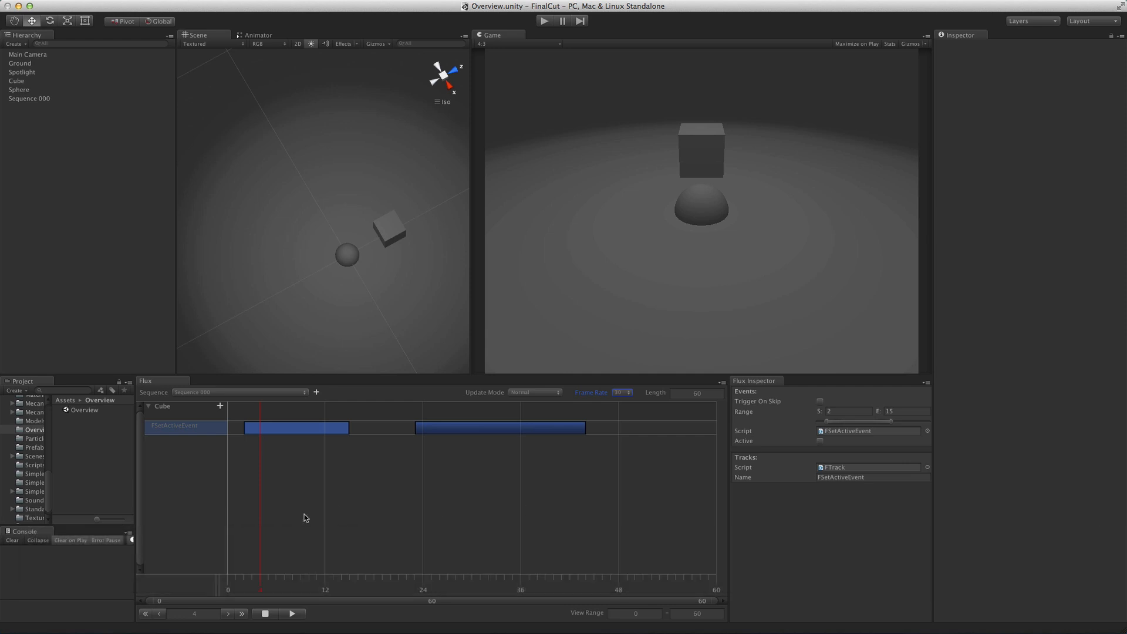
click(244, 582)
drag(462, 584, 254, 556)
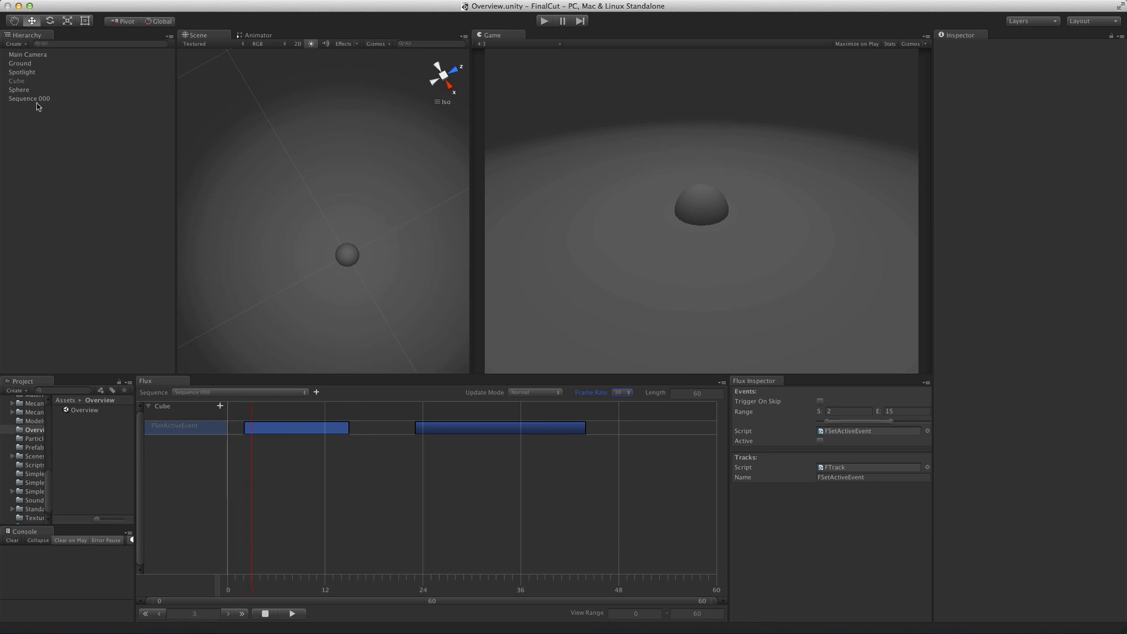
click(265, 614)
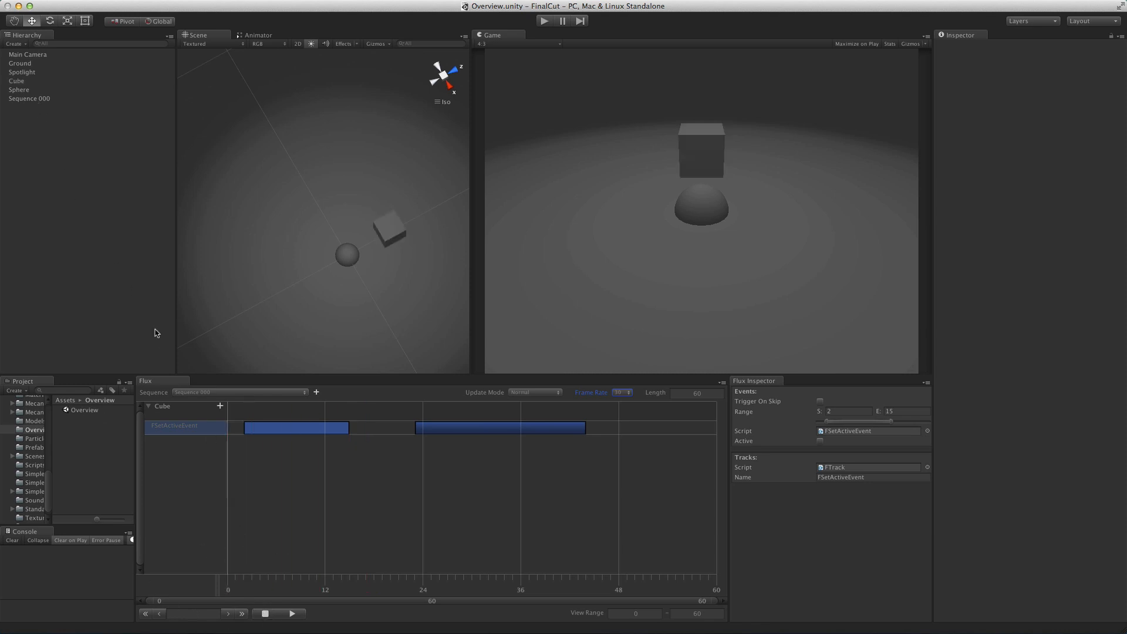
- Enable Play On Start for Sequence 000 and run the scene in play mode
click(32, 99)
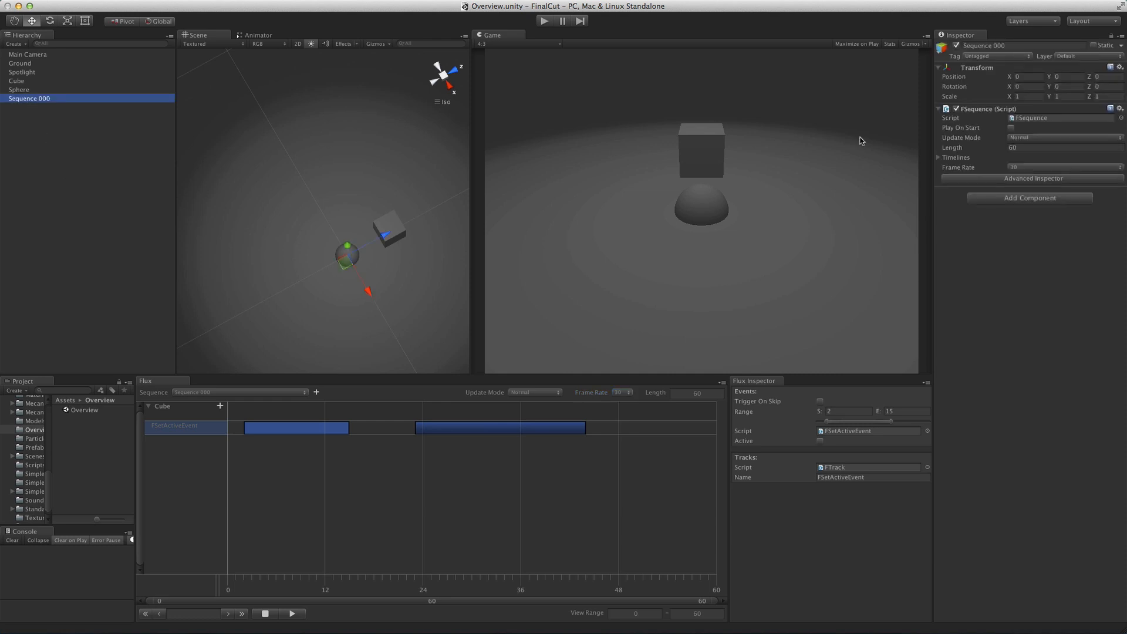
click(1011, 127)
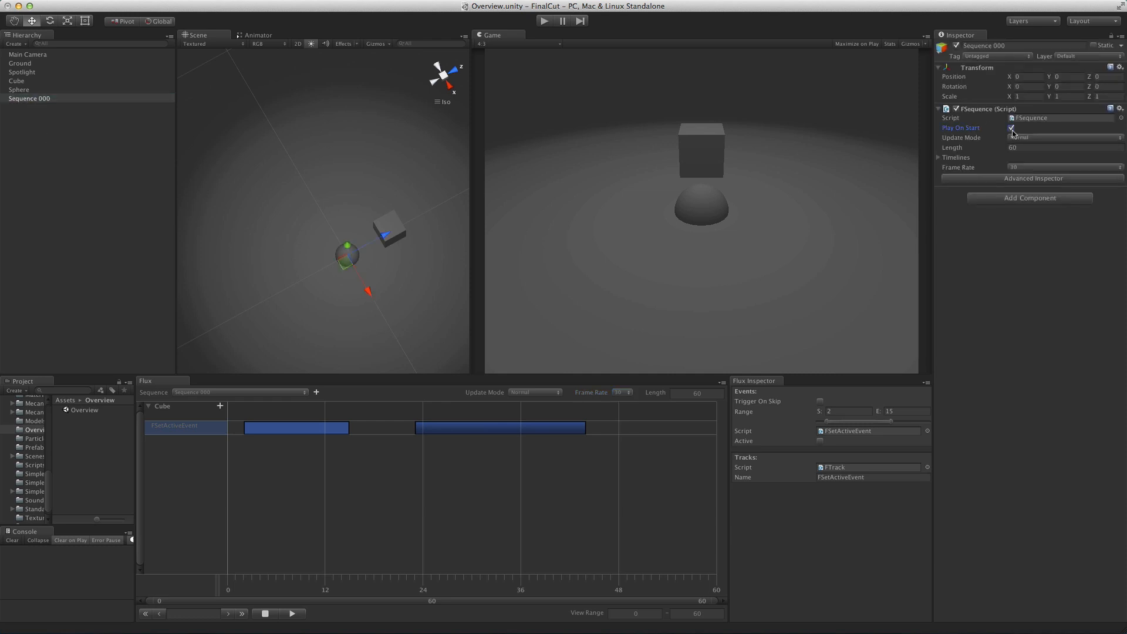
click(545, 22)
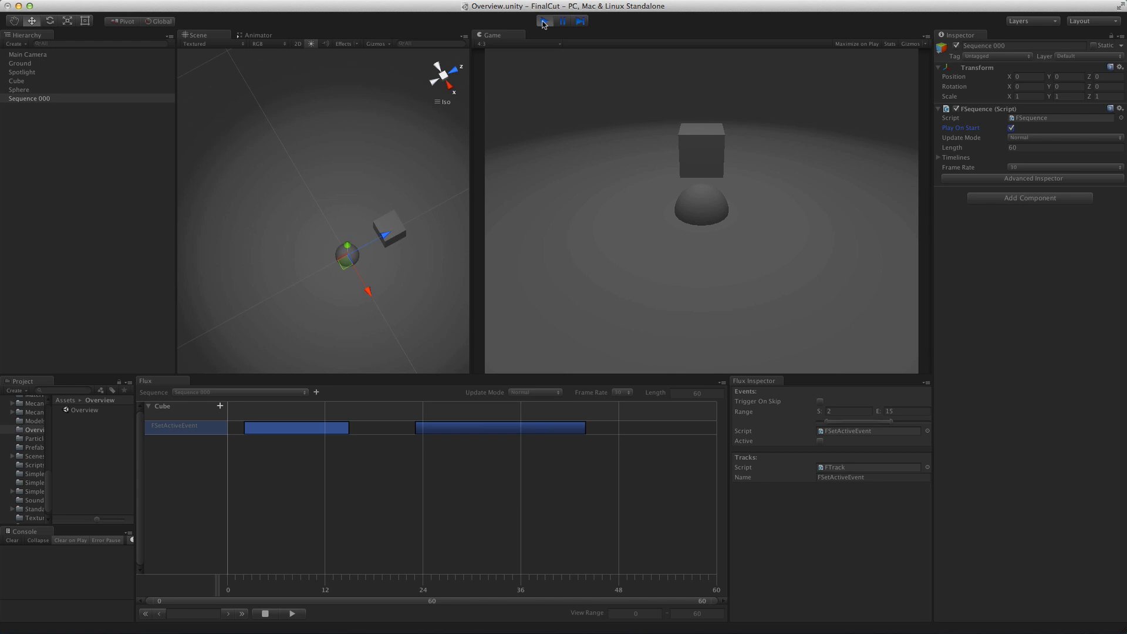